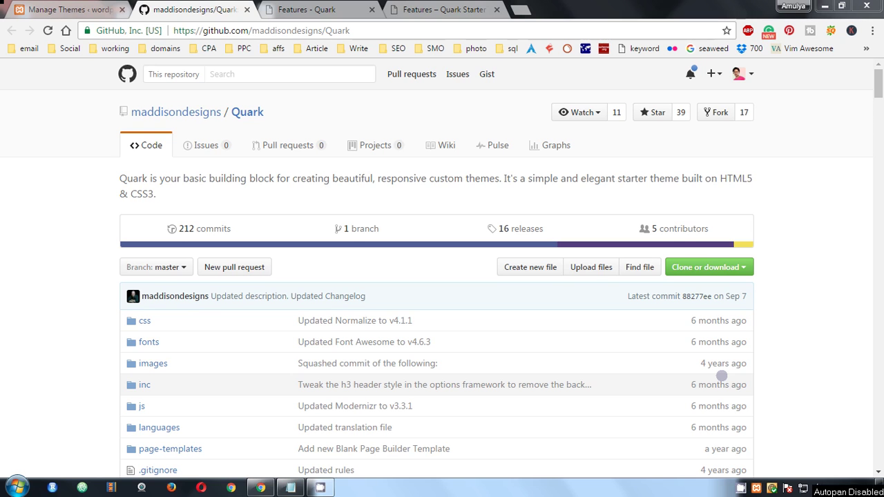
Review the Features page of the Quark theme site, including the bundled page templates and post formats
click(313, 7)
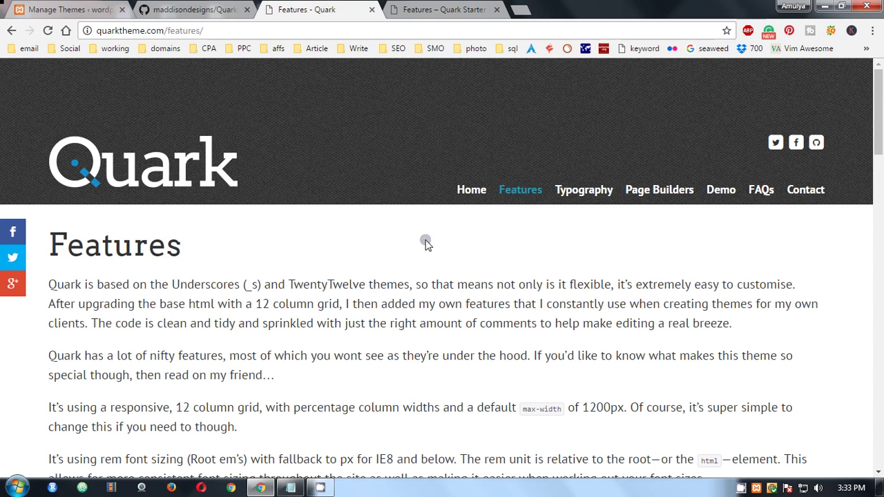
scroll(394, 309, down, 4)
scroll(393, 309, down, 8)
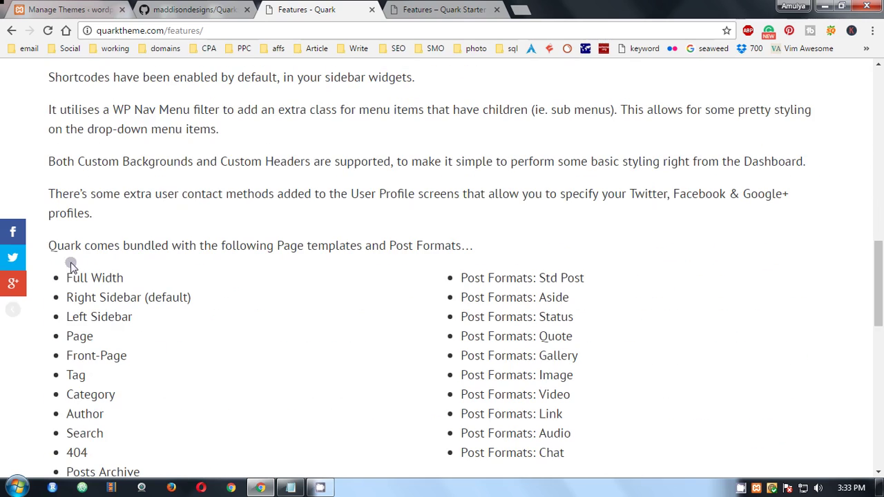
drag(138, 242, 546, 243)
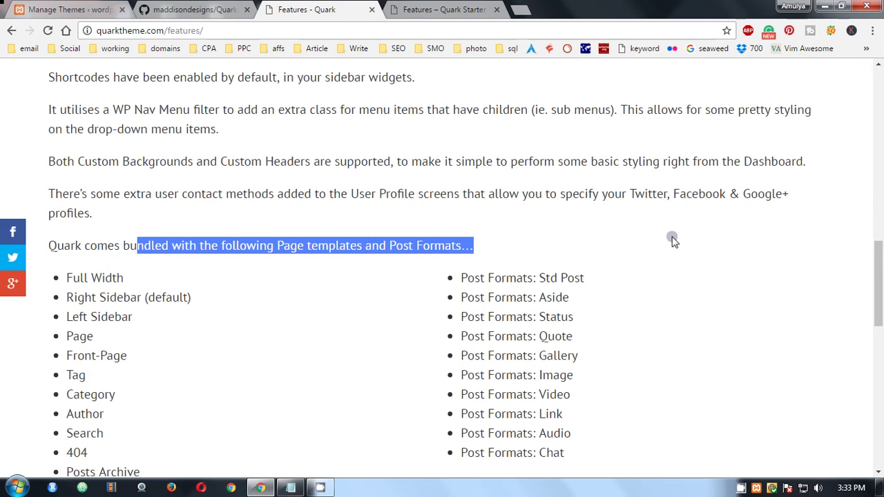
scroll(669, 242, down, 2)
scroll(666, 244, down, 8)
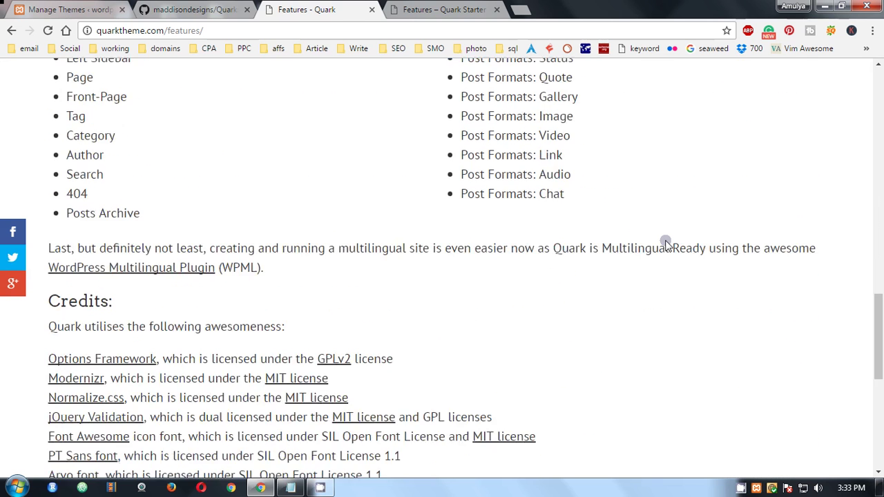
scroll(666, 244, up, 12)
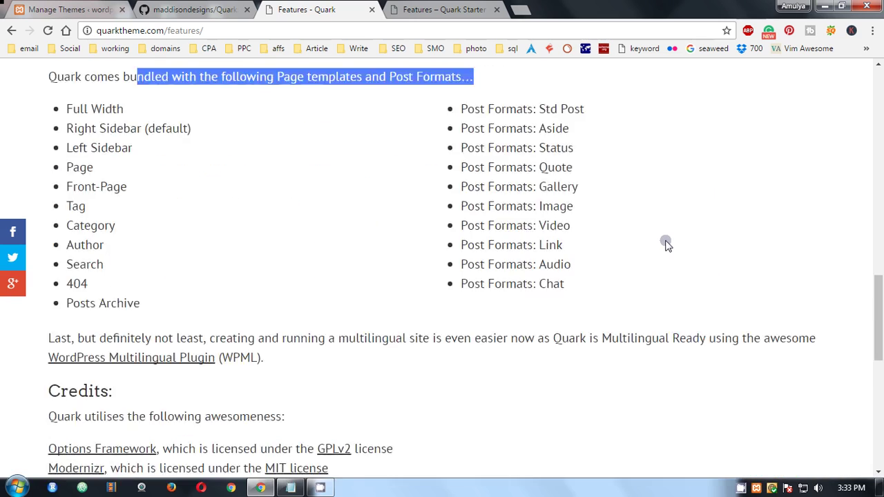
scroll(667, 244, down, 12)
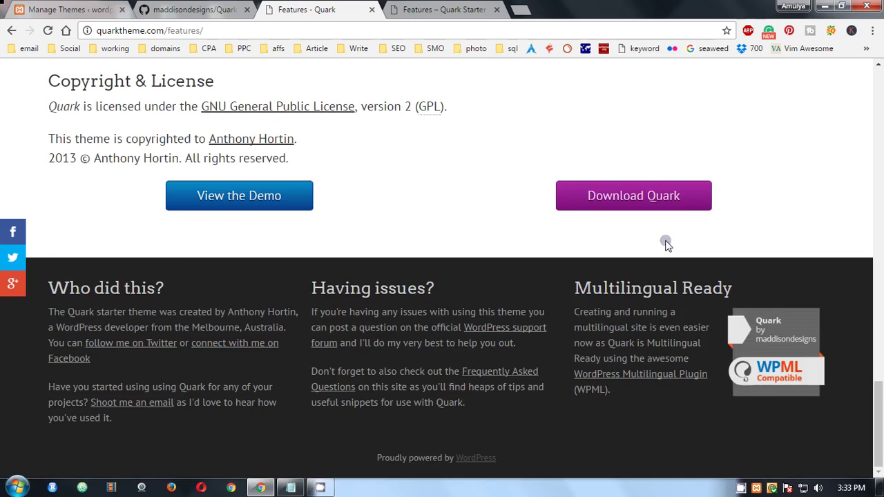
scroll(667, 243, up, 20)
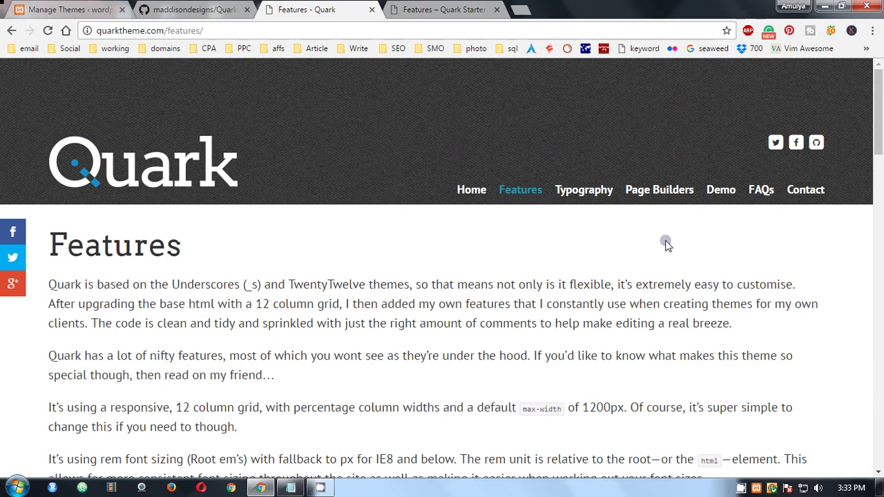
Open the theme site's Typography page and look through its heading styles, blockquotes and icon sets
click(602, 194)
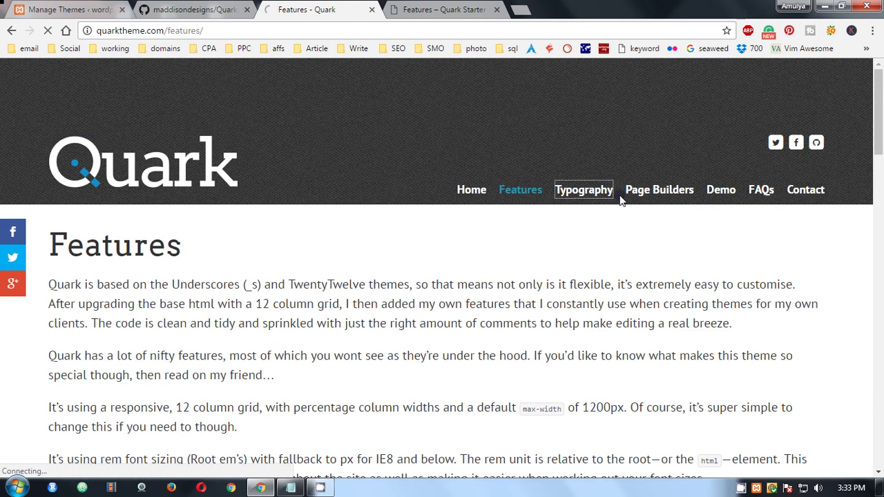
scroll(571, 269, down, 15)
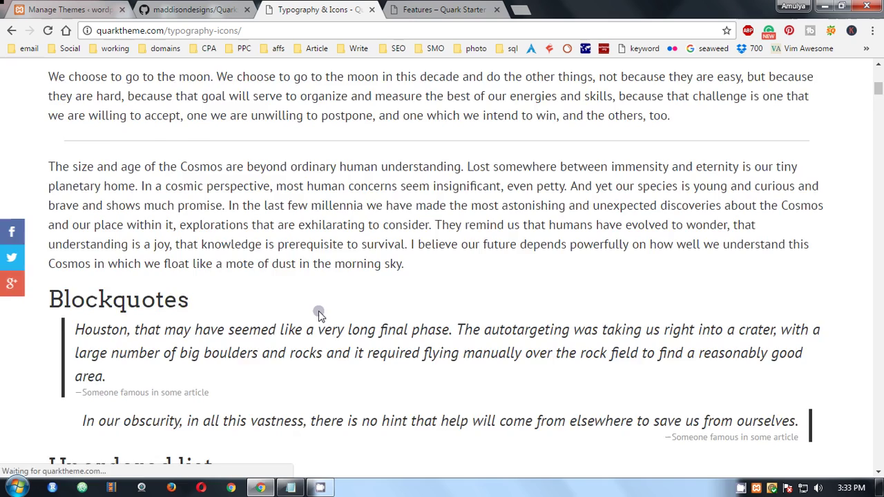
scroll(318, 311, down, 20)
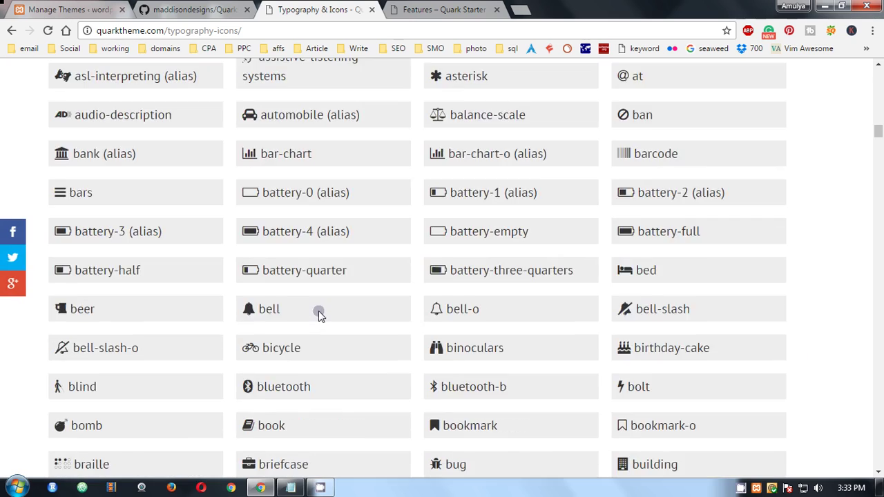
scroll(319, 312, down, 20)
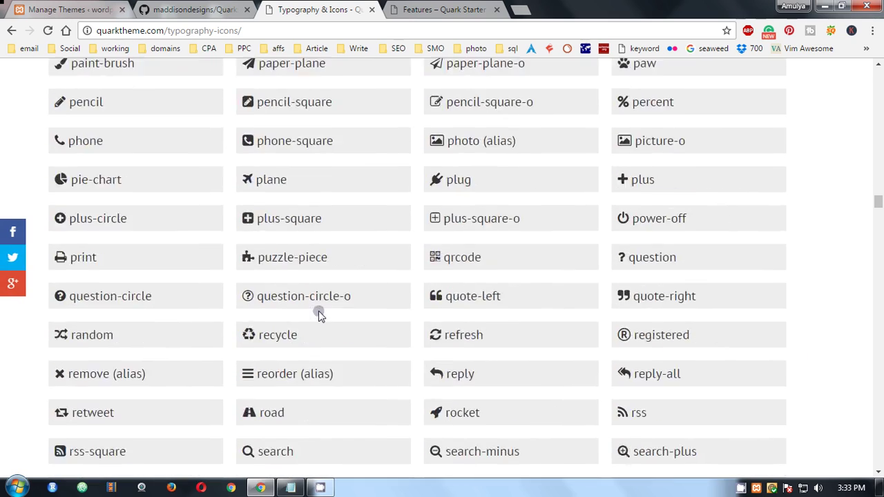
scroll(319, 311, down, 20)
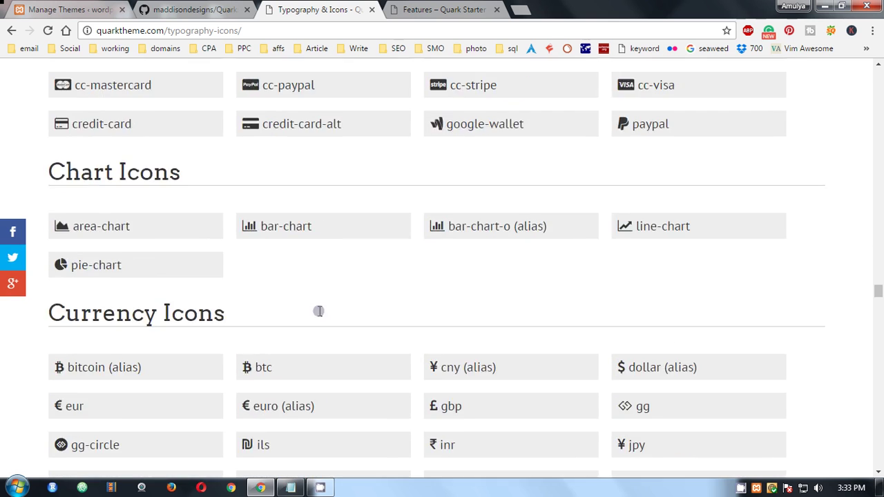
scroll(325, 328, down, 20)
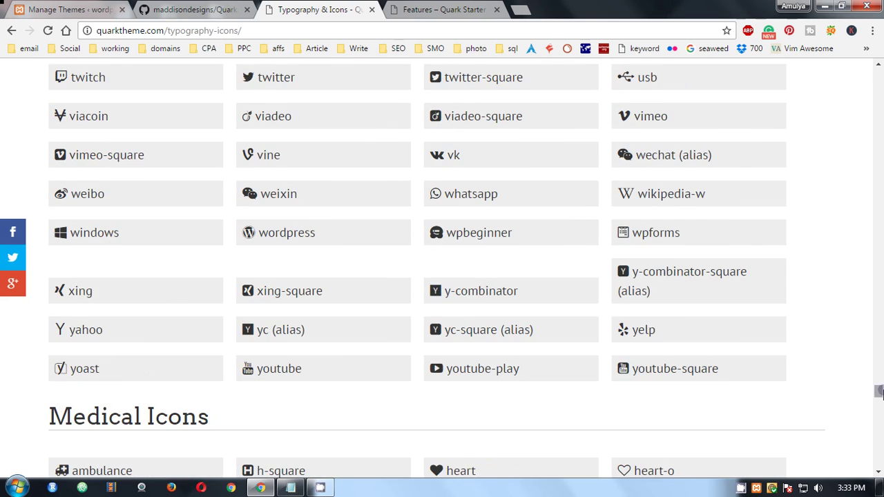
drag(881, 391, 880, 65)
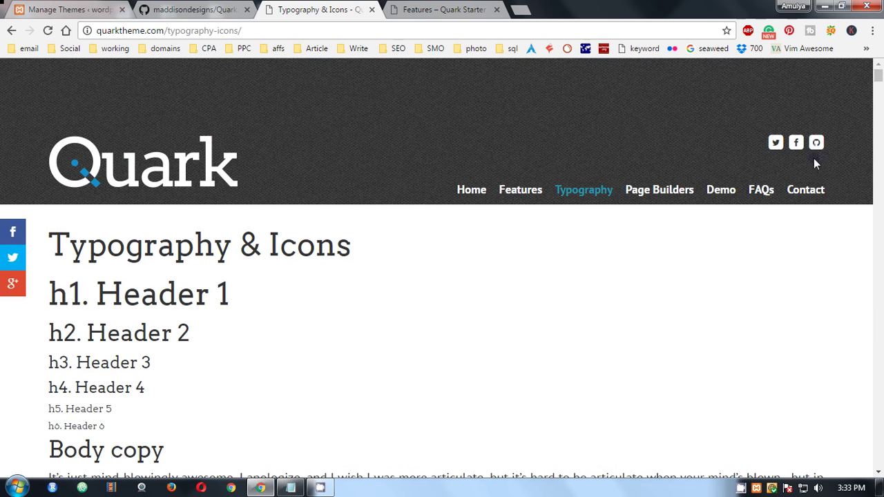
View the theme site's Page Builders page and the already open Features page of the Quark demo site
click(643, 196)
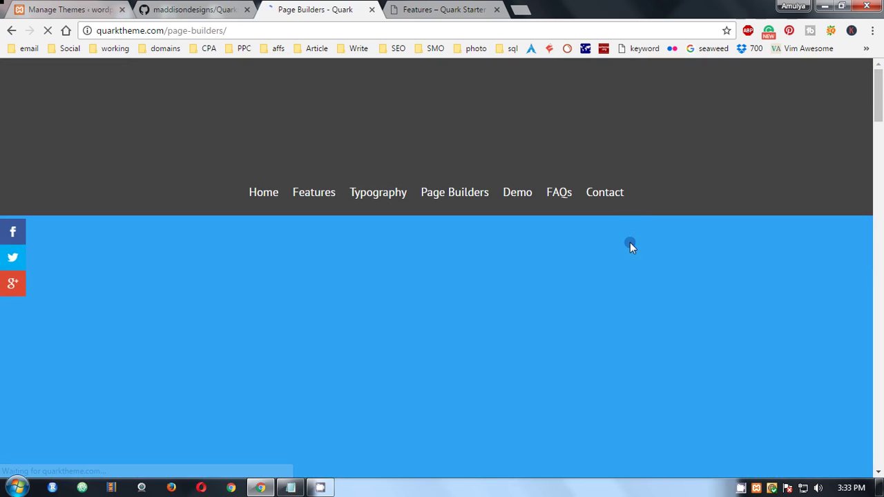
drag(881, 127, 880, 62)
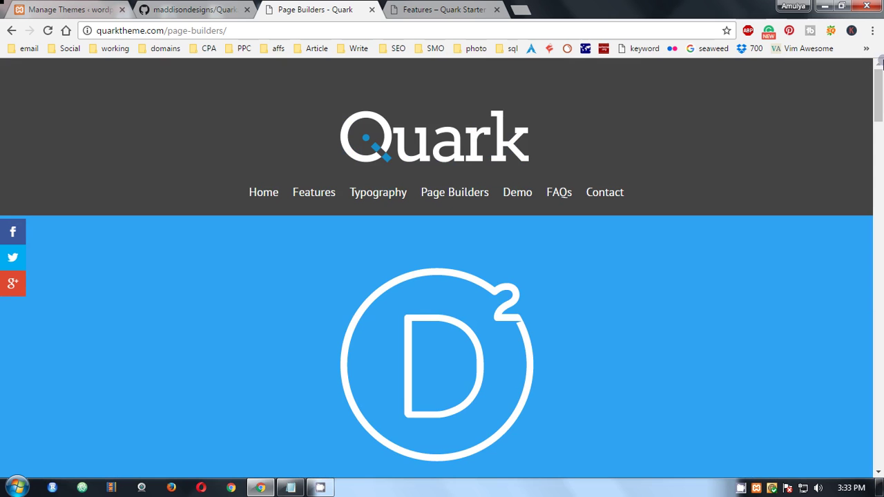
click(439, 10)
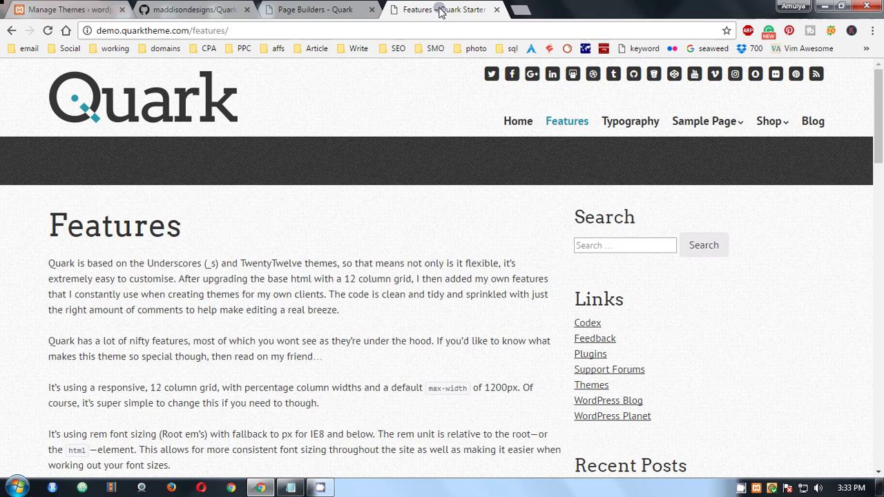
click(160, 7)
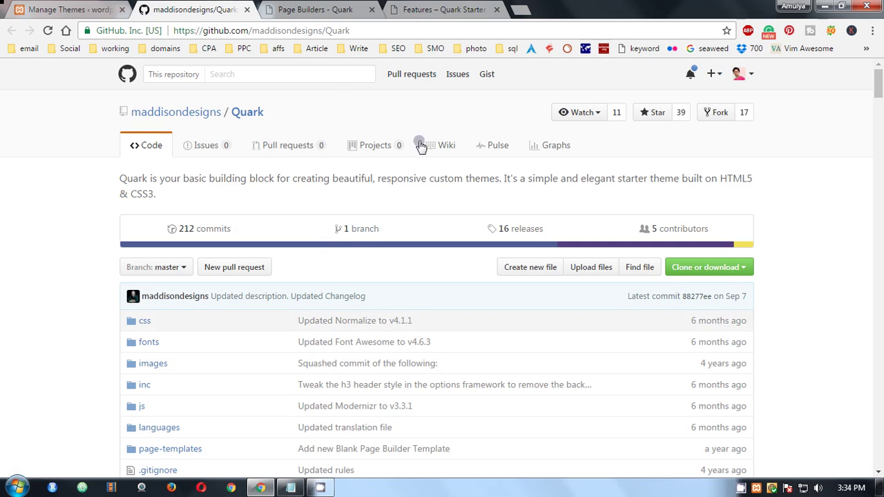
click(302, 487)
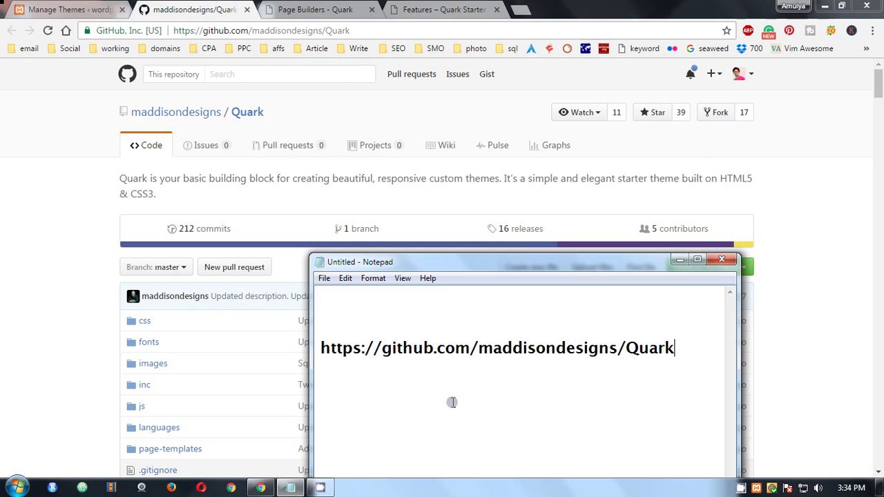
drag(698, 343, 323, 346)
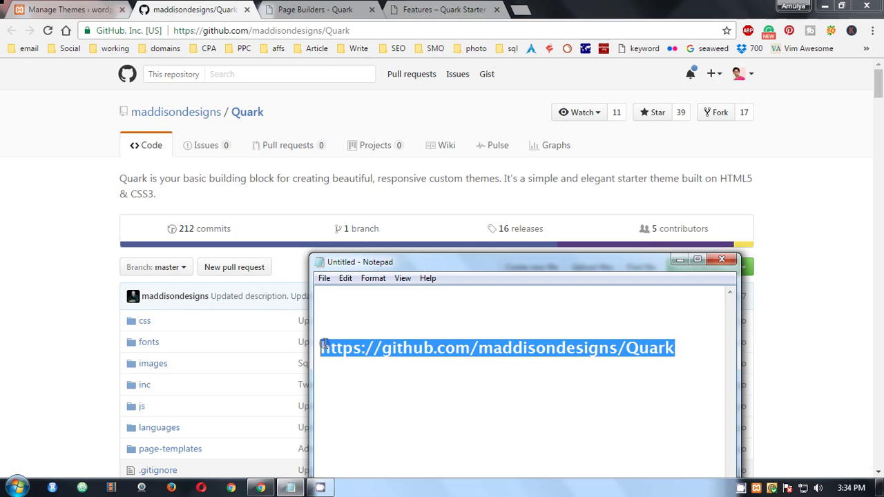
click(812, 204)
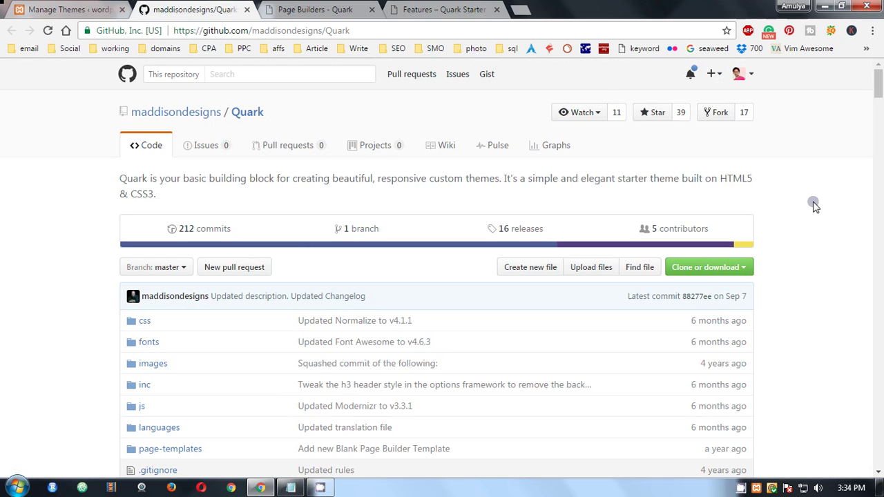
Download the Quark repository as a ZIP file and save it to the Desktop as Quark
click(745, 268)
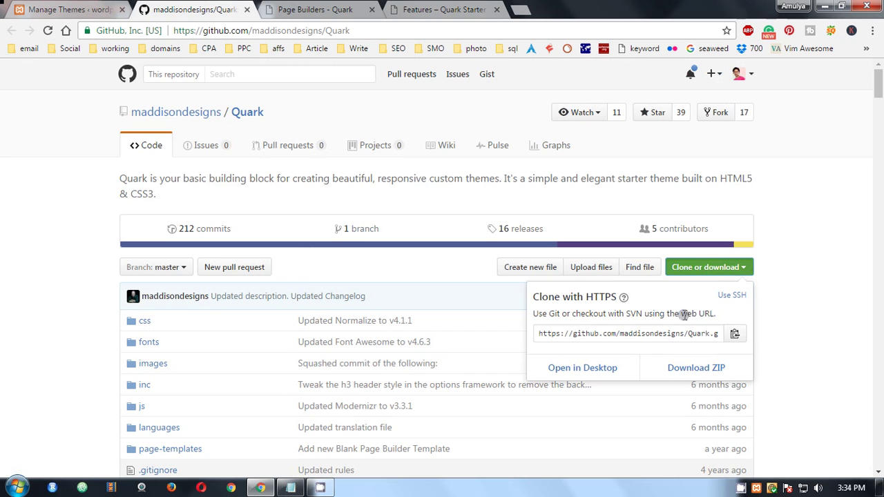
click(681, 379)
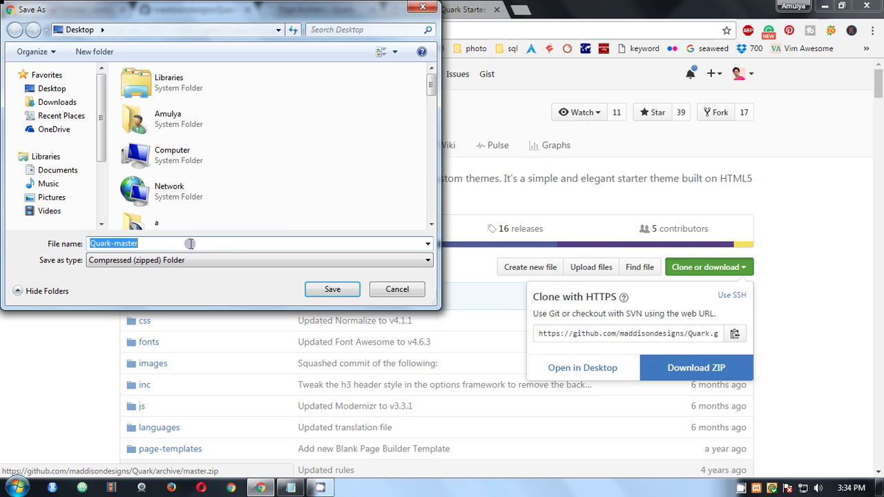
click(190, 244)
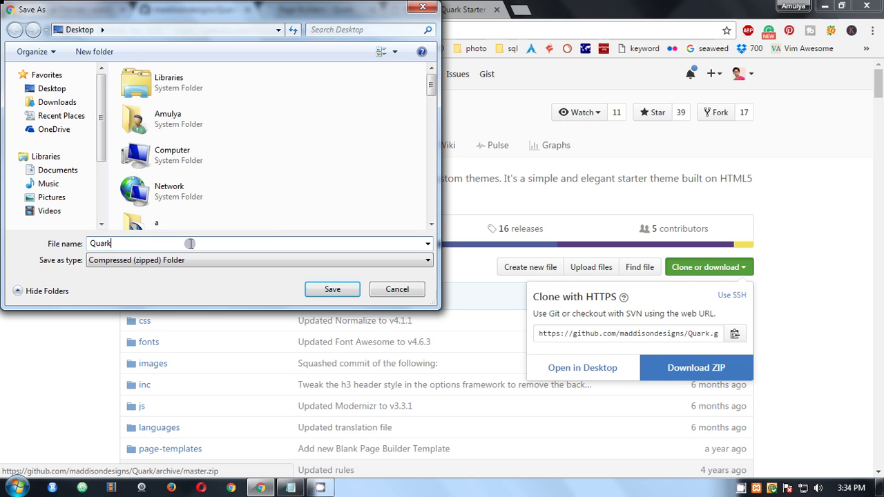
key(Return)
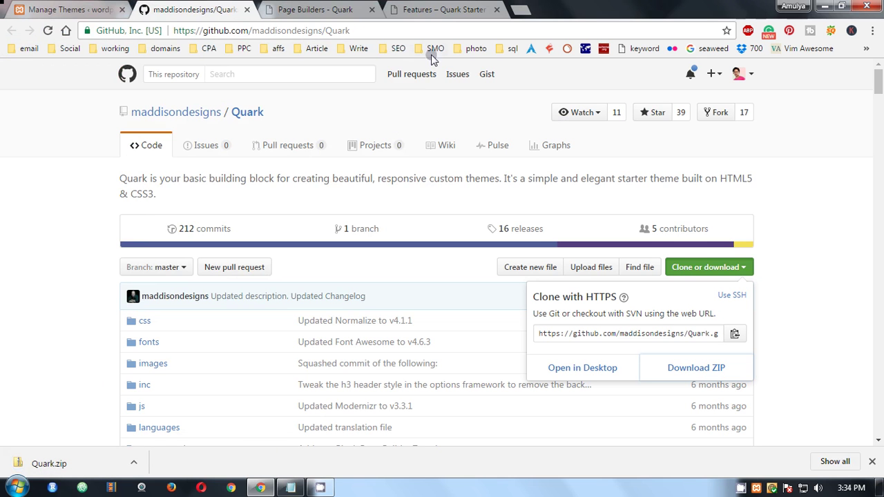
Switch to the desktop and close the Notepad note without saving it
click(863, 8)
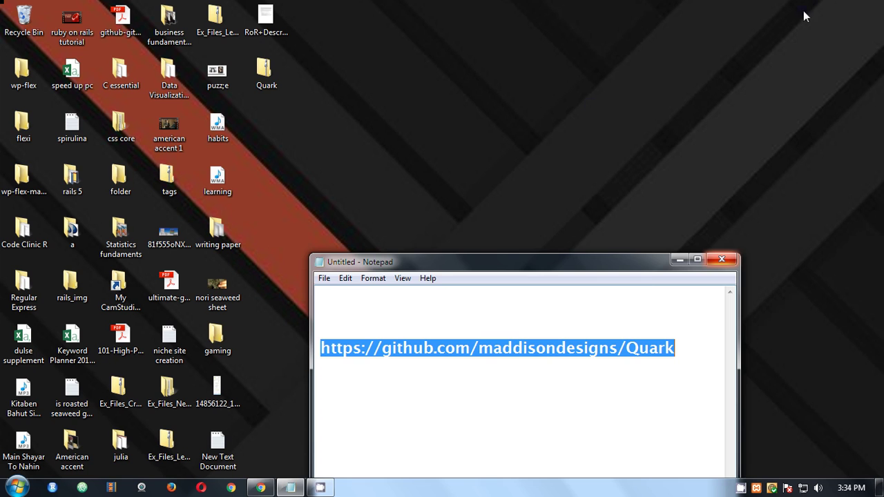
click(721, 262)
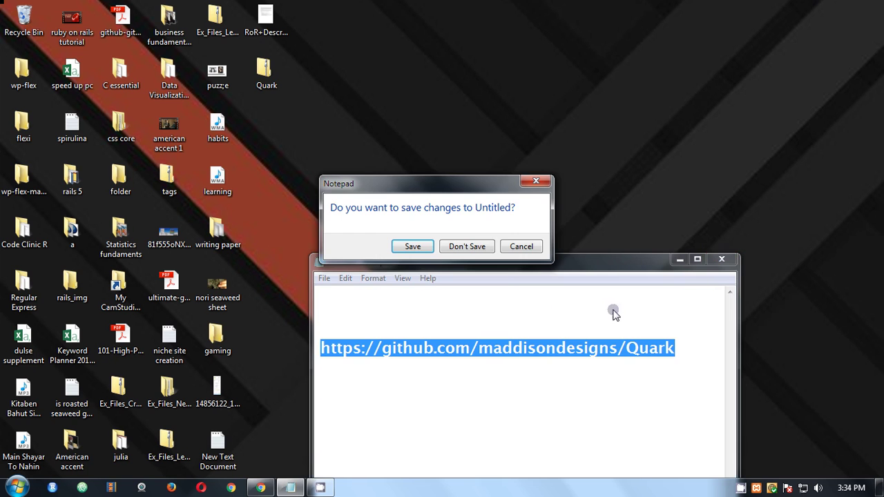
click(461, 250)
Extract the zipped Quark archive on the desktop into a Quark folder there
double_click(272, 85)
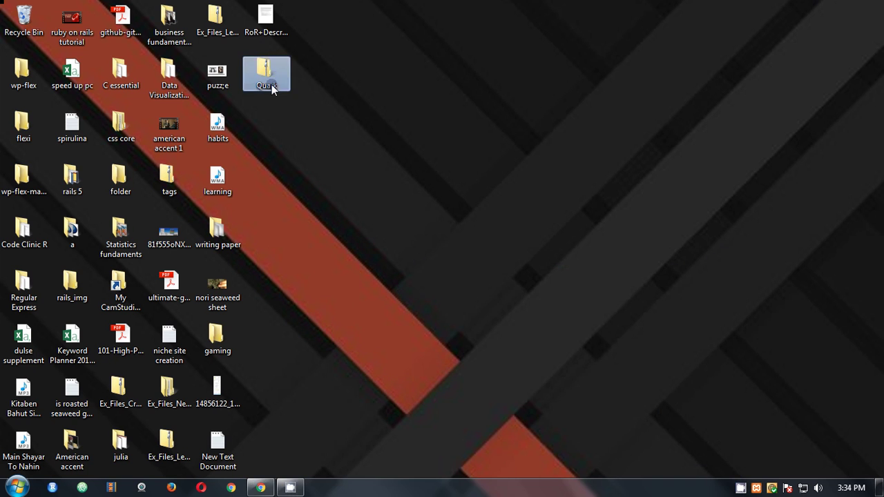
click(800, 252)
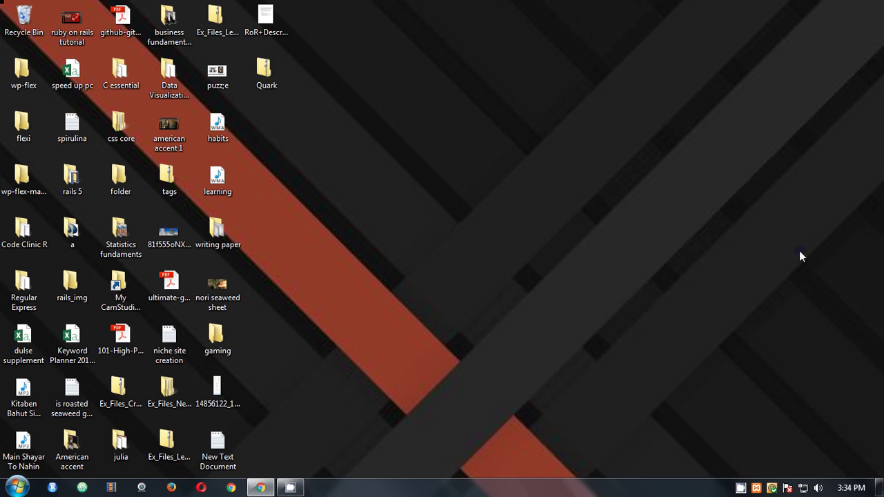
right_click(270, 64)
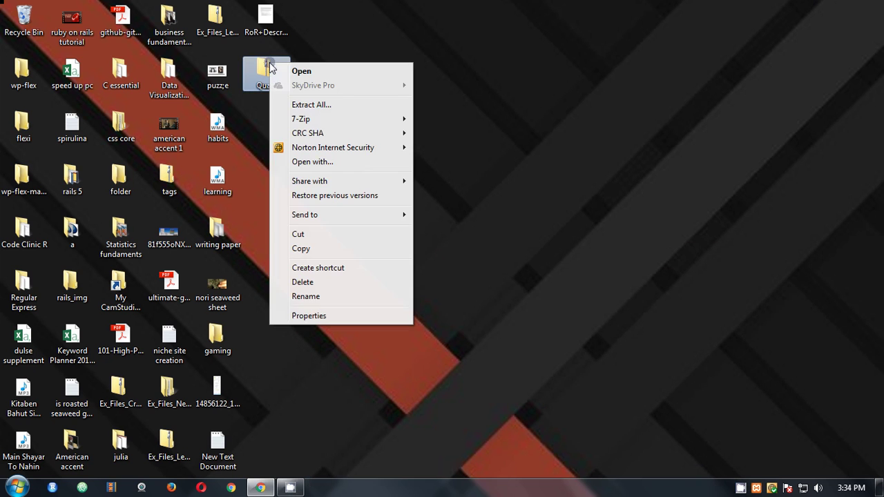
click(311, 105)
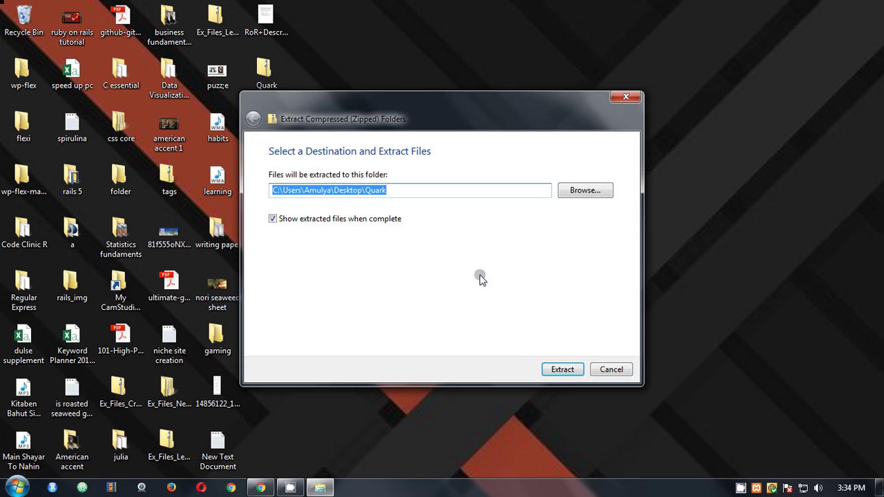
click(554, 372)
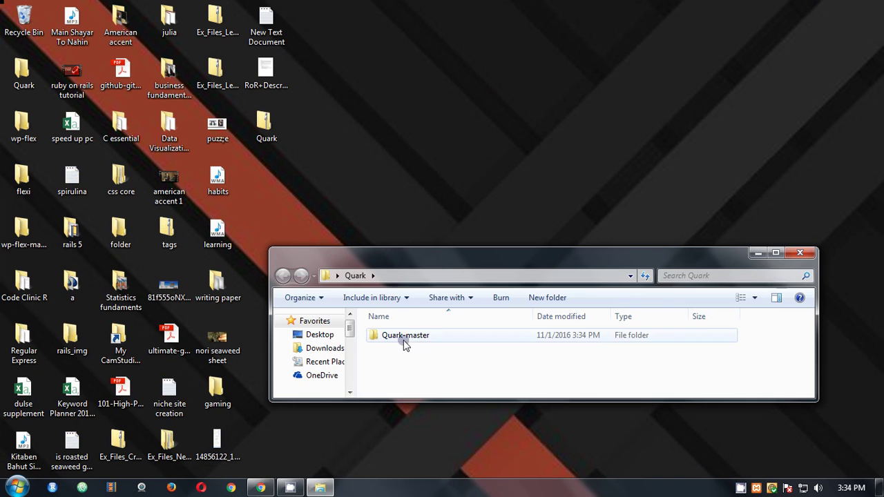
Inspect the theme files inside the Quark-master folder in a maximized window, and return to the Quark folder
double_click(406, 343)
click(776, 253)
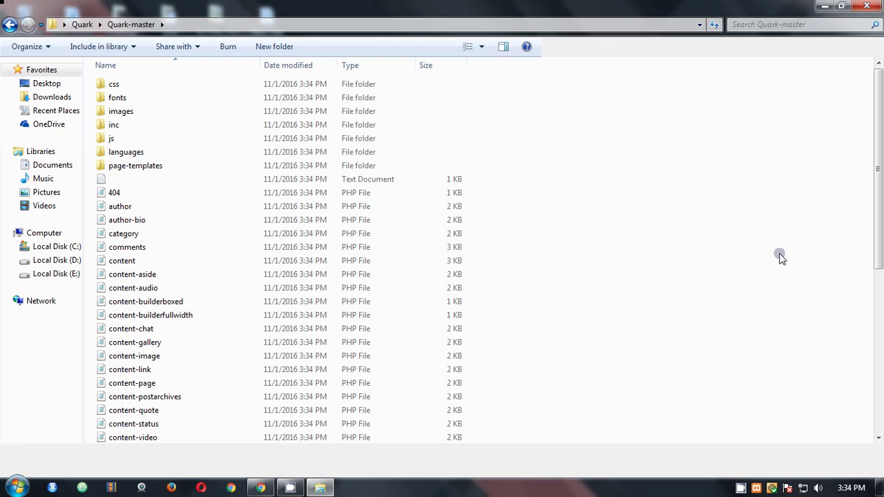
click(10, 24)
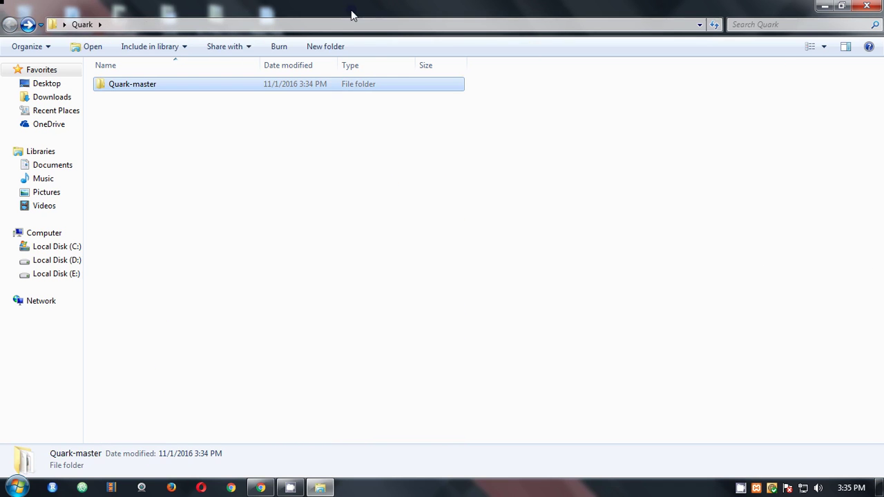
Dock the Quark folder window to the right half of the screen
drag(351, 12, 877, 84)
drag(883, 122, 883, 203)
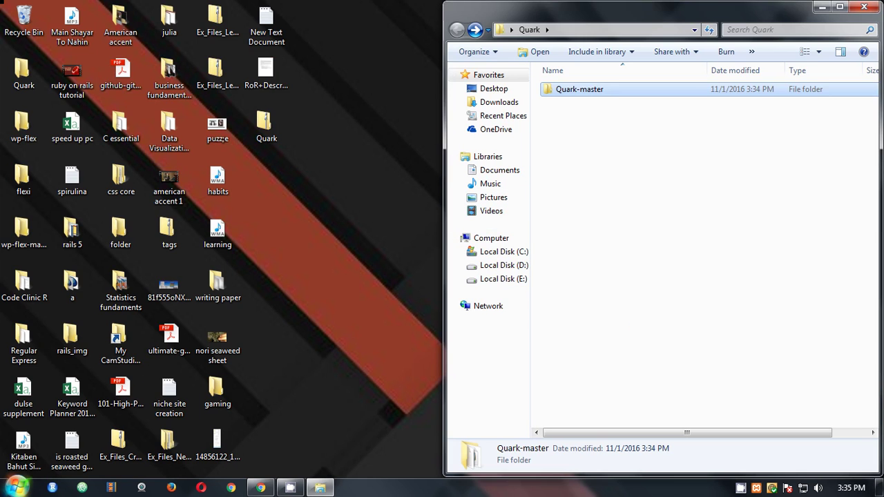
Open the XAMPP htdocs folder from the installed programs and dock its window to the left half of the screen
key(super)
click(60, 432)
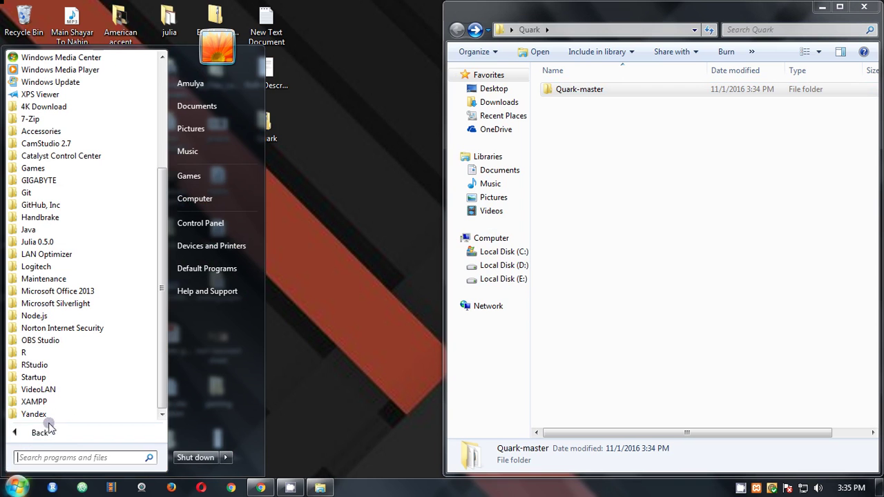
click(50, 403)
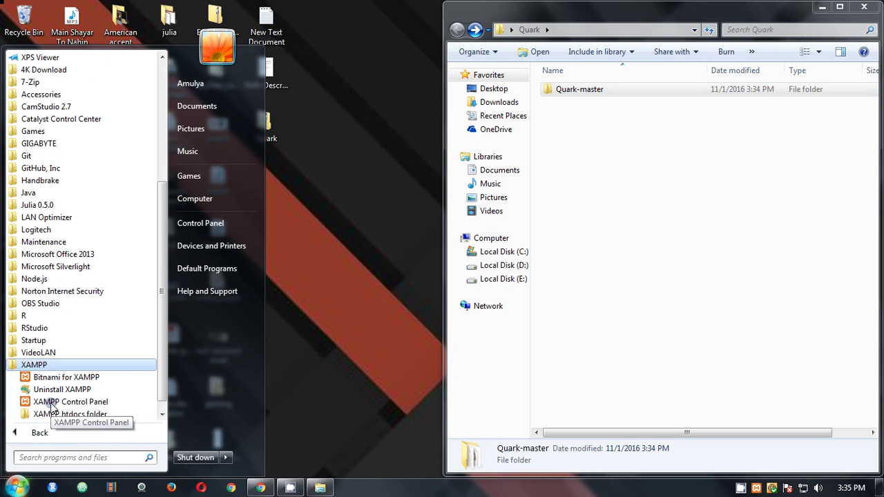
click(77, 415)
drag(423, 269, 2, 290)
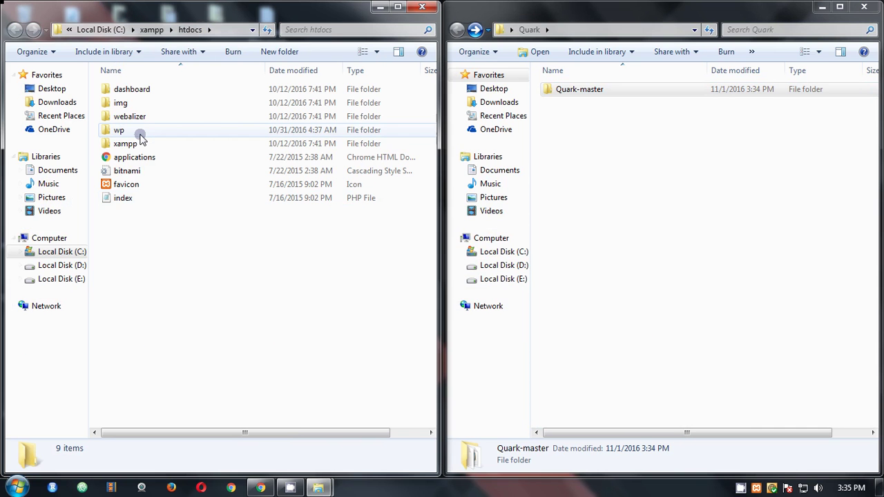
Go to the wp site's wp-content\themes folder inside htdocs
double_click(138, 135)
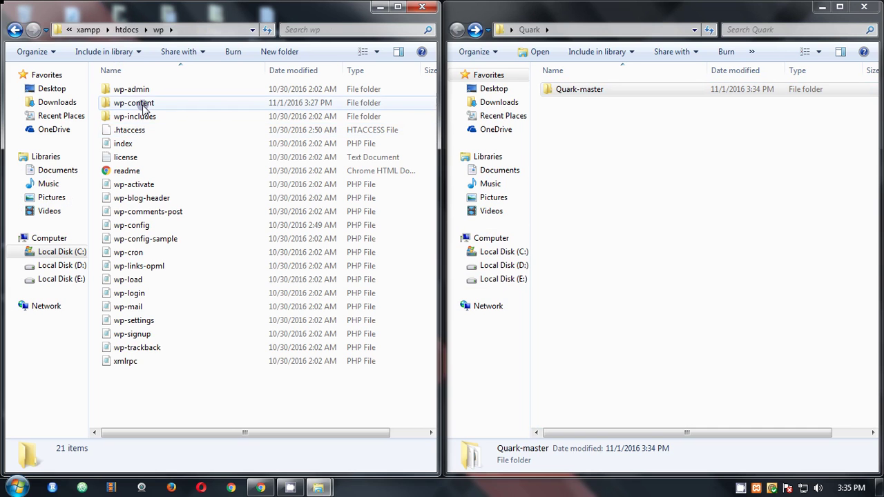
double_click(144, 105)
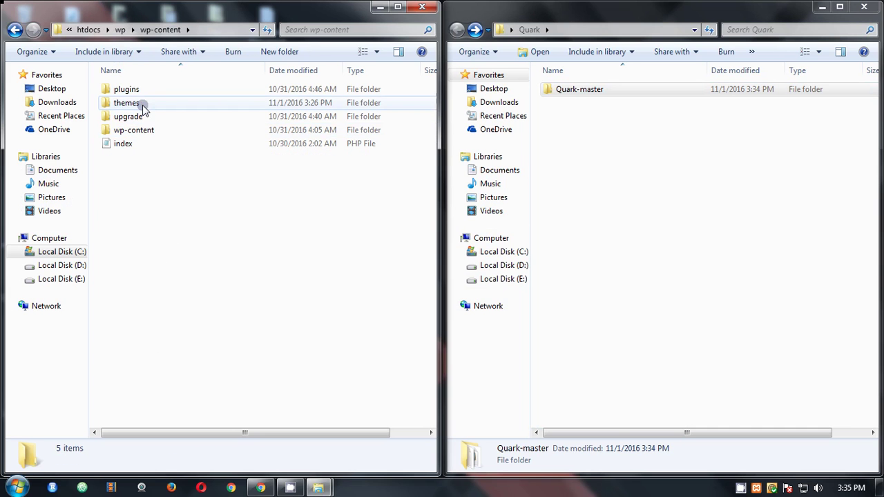
double_click(107, 105)
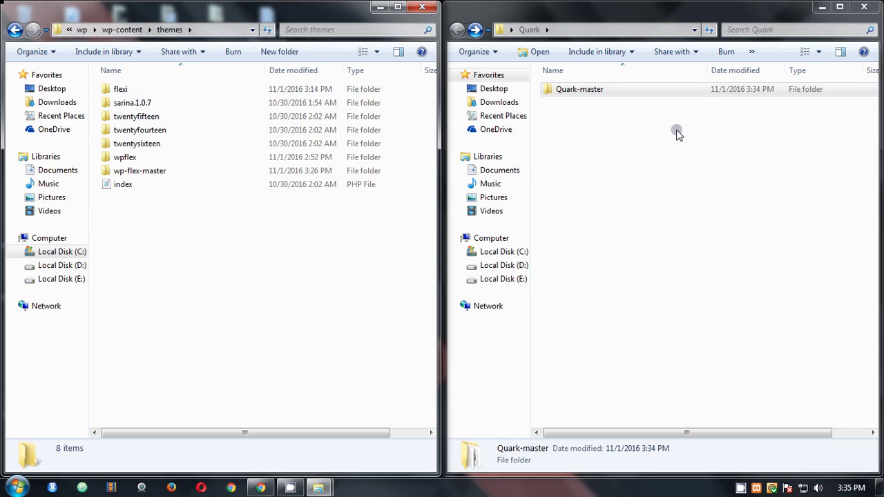
click(582, 95)
drag(581, 96, 197, 151)
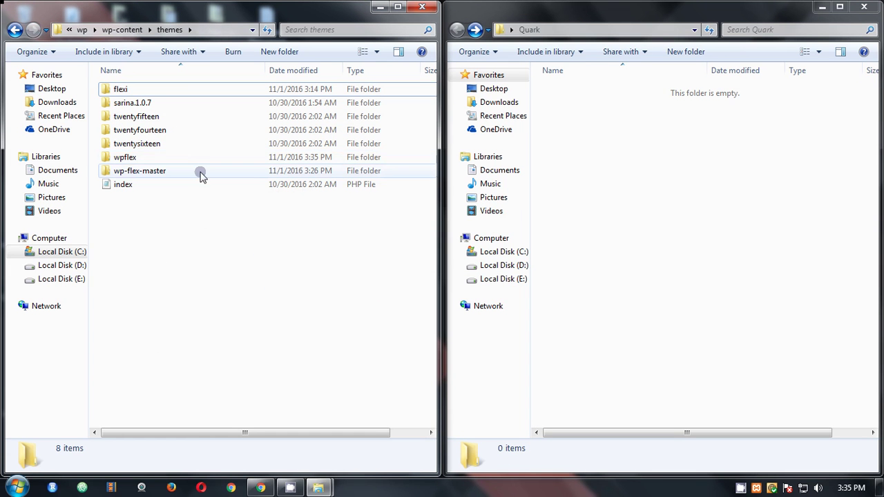
key(ctrl+z)
Move the Quark-master folder from the Quark folder directly into the WordPress themes folder
drag(570, 91, 157, 319)
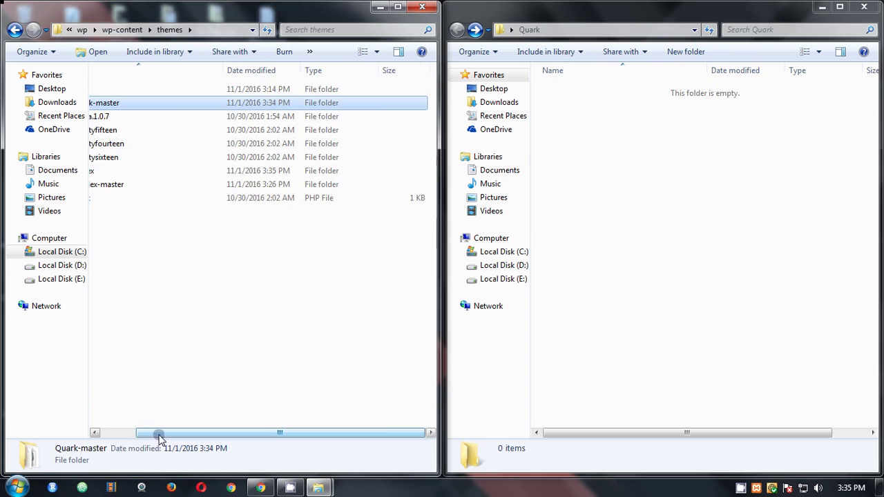
drag(159, 435, 73, 431)
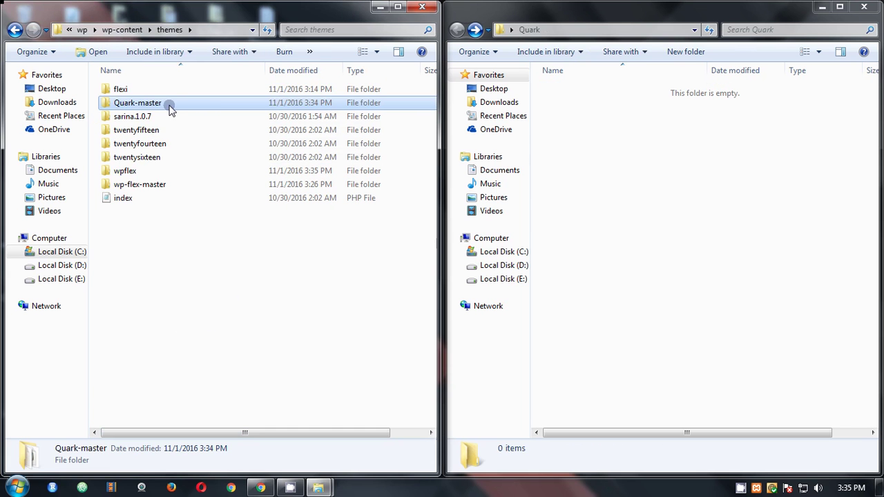
click(218, 315)
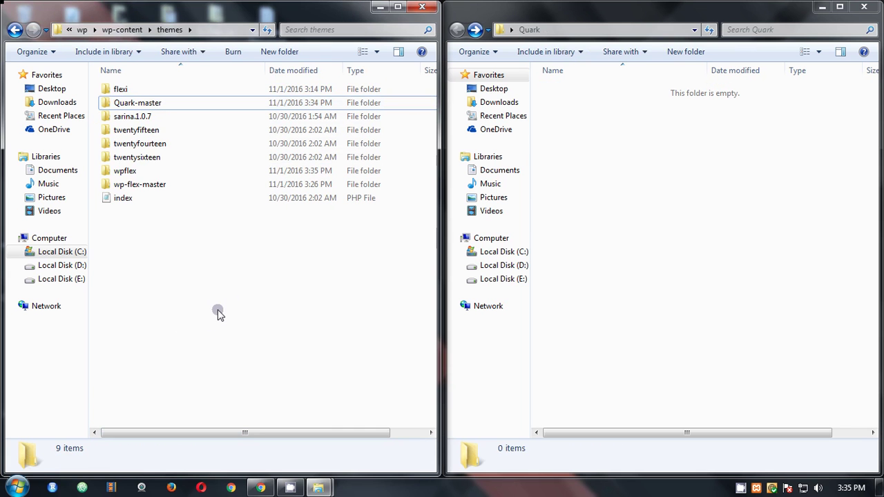
Switch to Chrome and close the Quark GitHub repository page and the Quark Features page
click(260, 486)
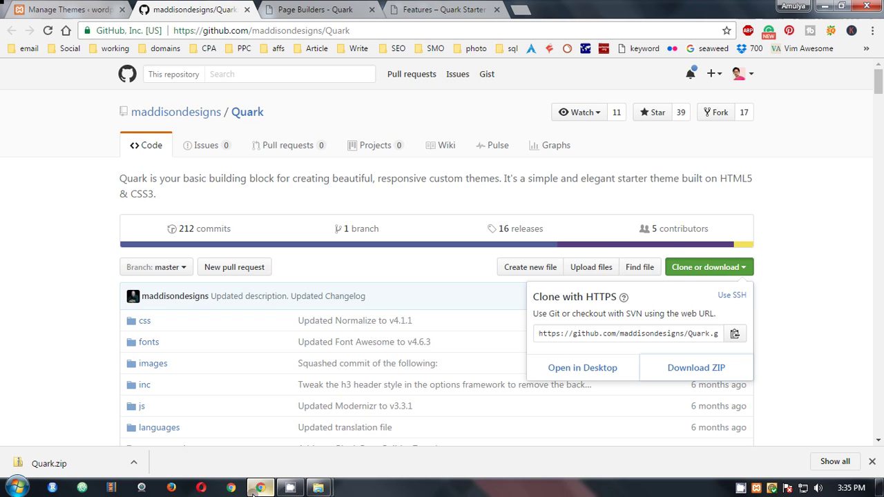
click(247, 10)
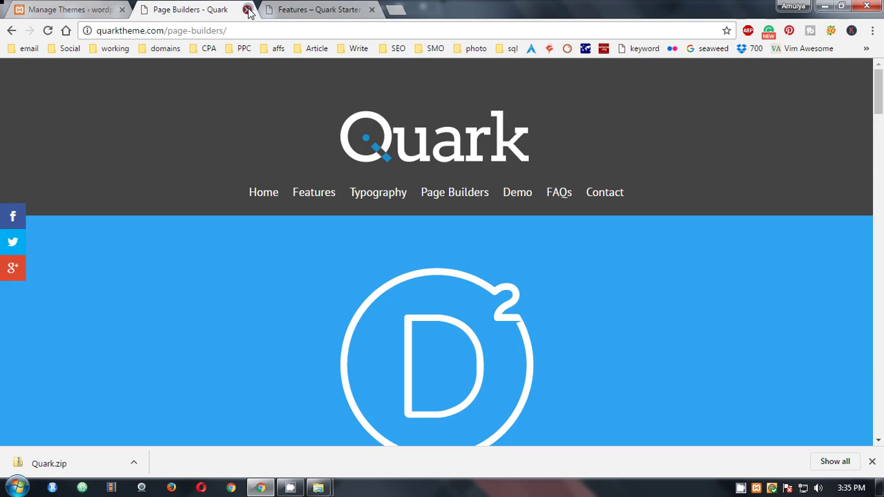
click(372, 10)
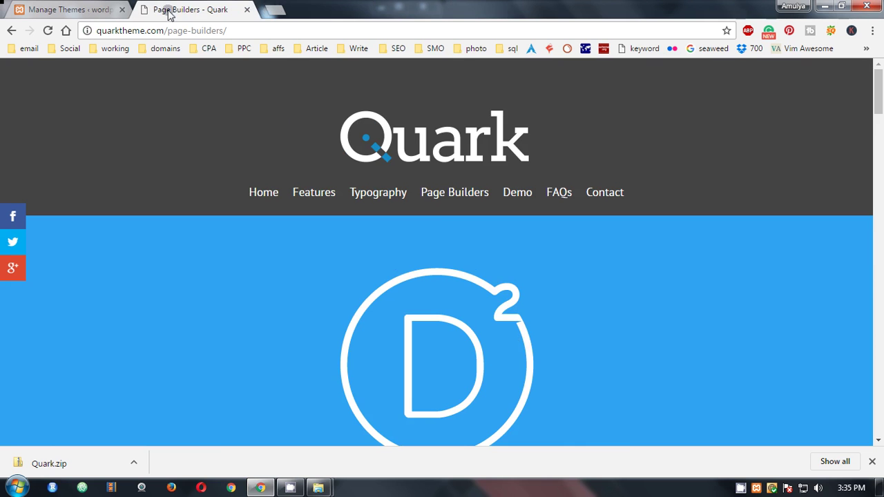
Reload the WordPress Manage Themes page and activate the Quark theme
click(70, 9)
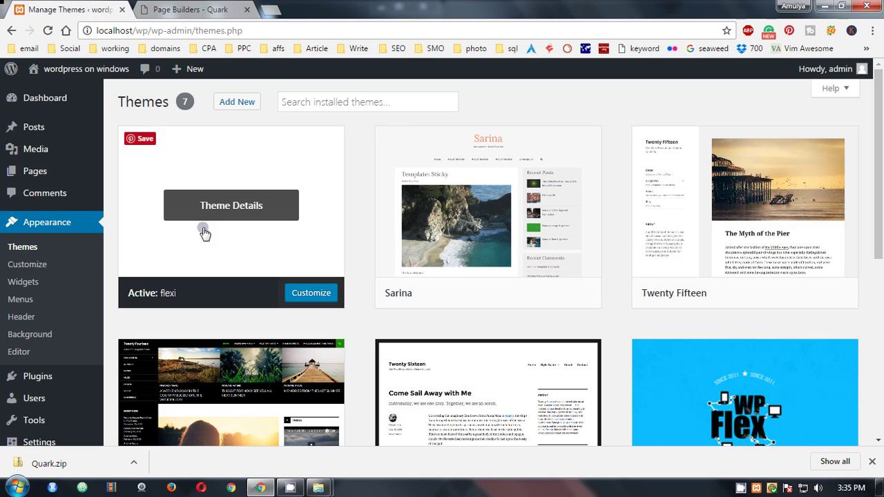
key(F5)
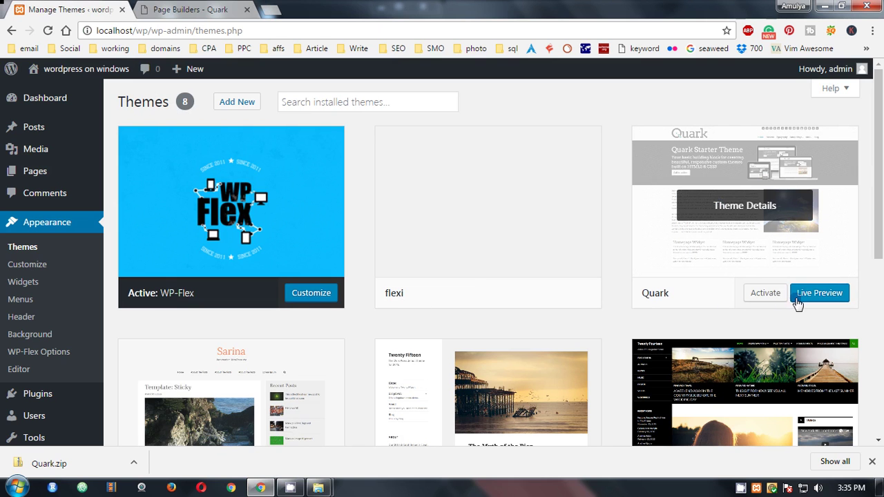
click(767, 297)
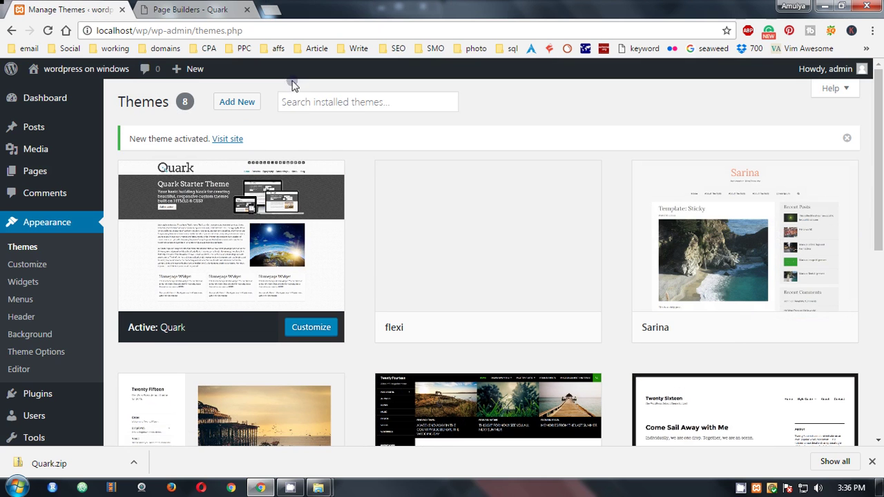
Open the local WordPress site in a new browser tab and switch to it
right_click(234, 141)
click(257, 149)
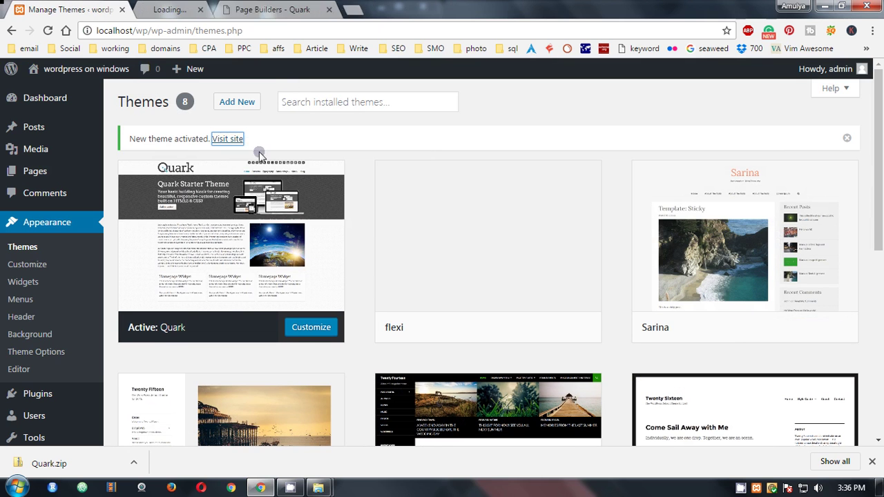
click(186, 8)
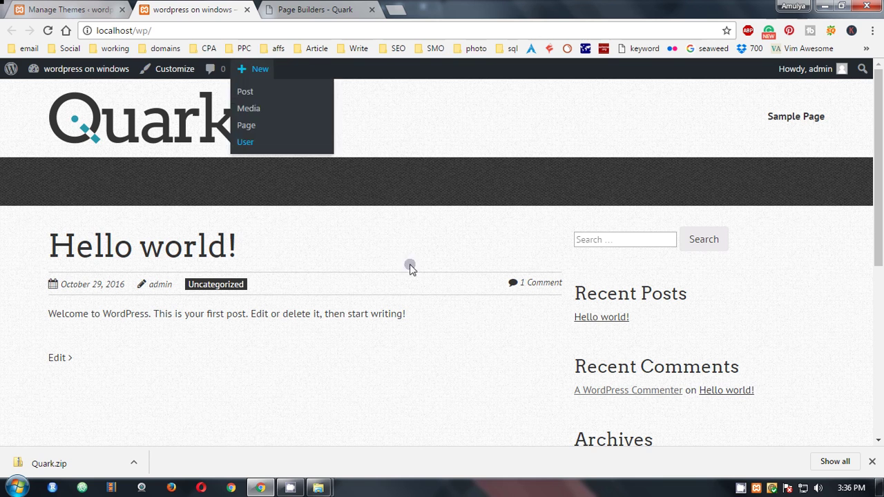
Examine the site's front page with the Quark theme from header to footer, closing the download bar
scroll(539, 384, down, 5)
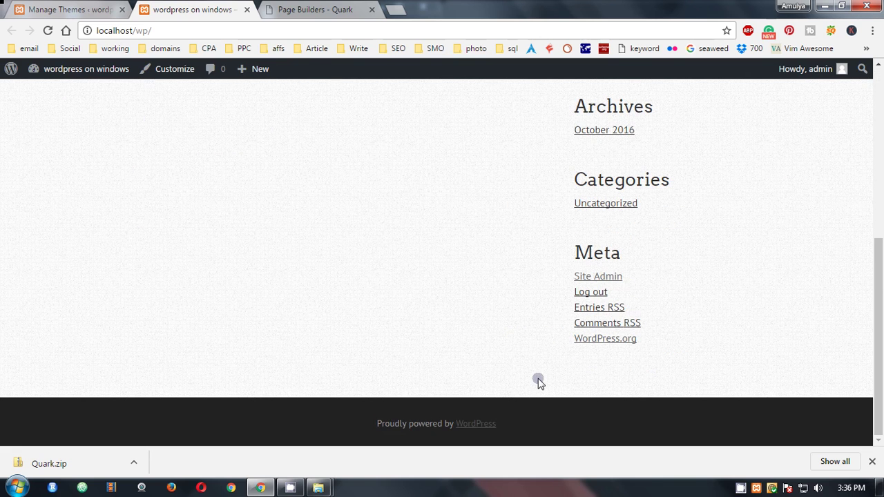
scroll(539, 383, up, 5)
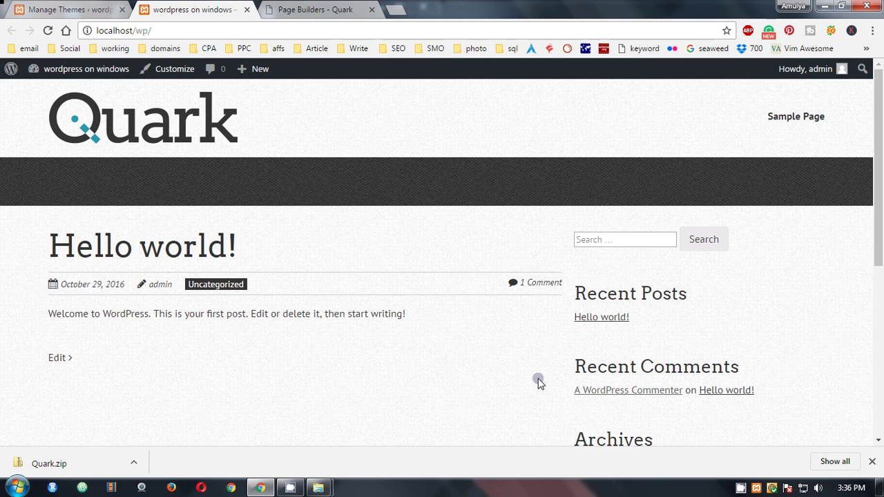
scroll(539, 383, down, 5)
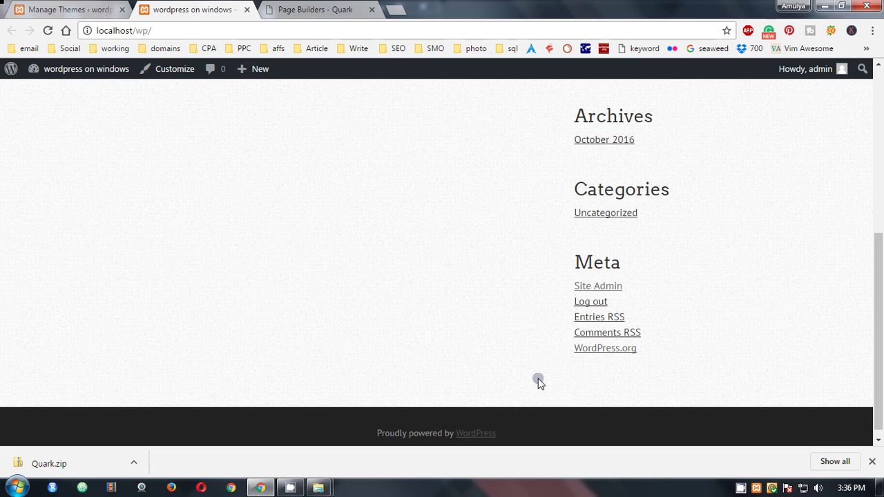
click(872, 463)
scroll(671, 401, up, 5)
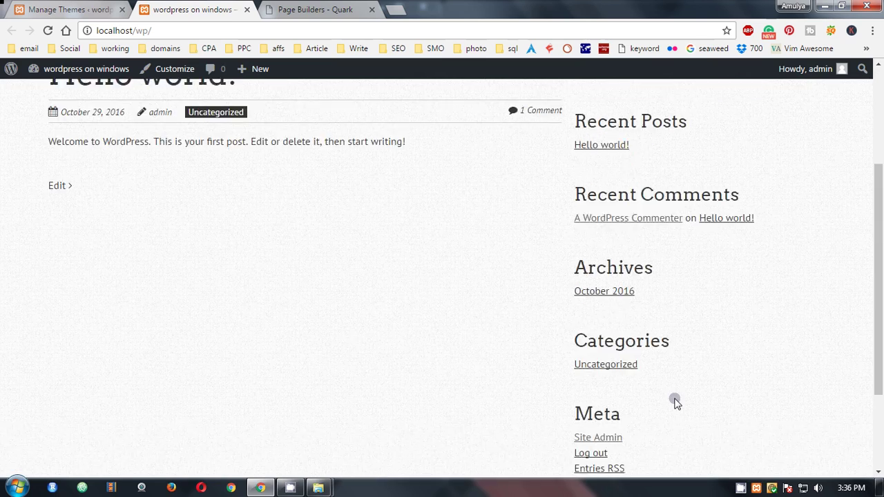
scroll(676, 405, down, 5)
scroll(675, 404, up, 5)
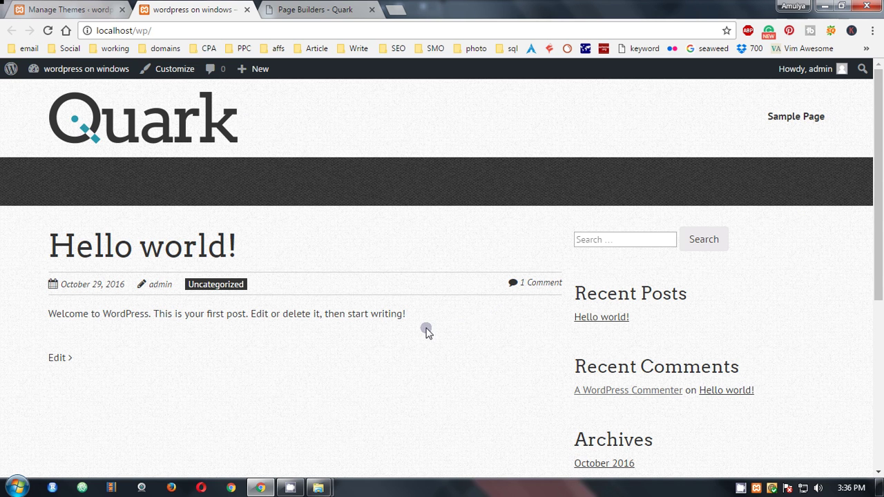
drag(880, 194, 881, 77)
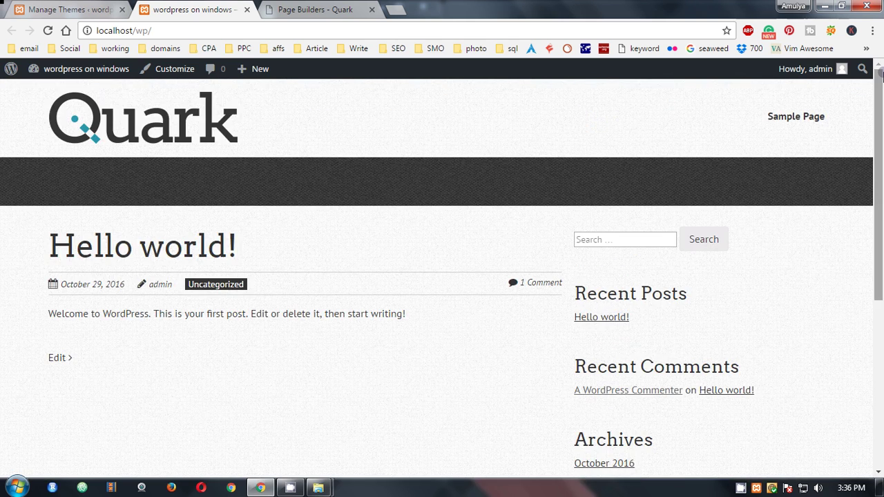